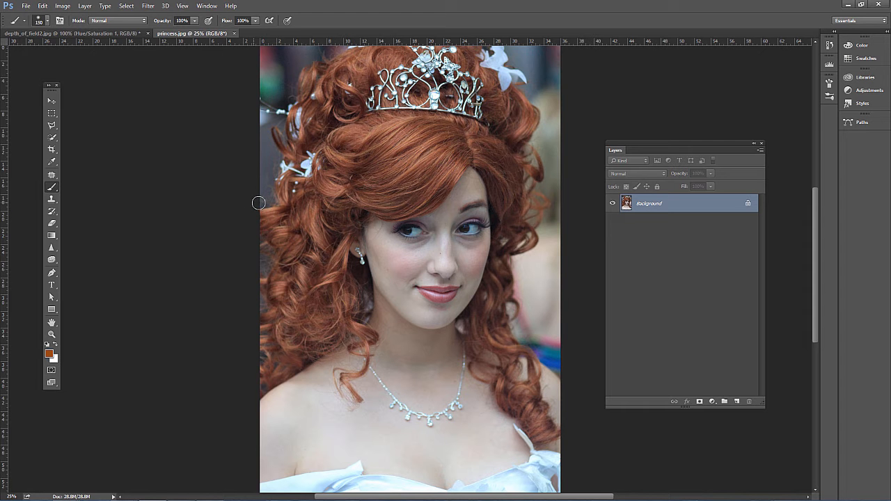
Add a Hue/Saturation adjustment layer to the princess photo.
click(712, 402)
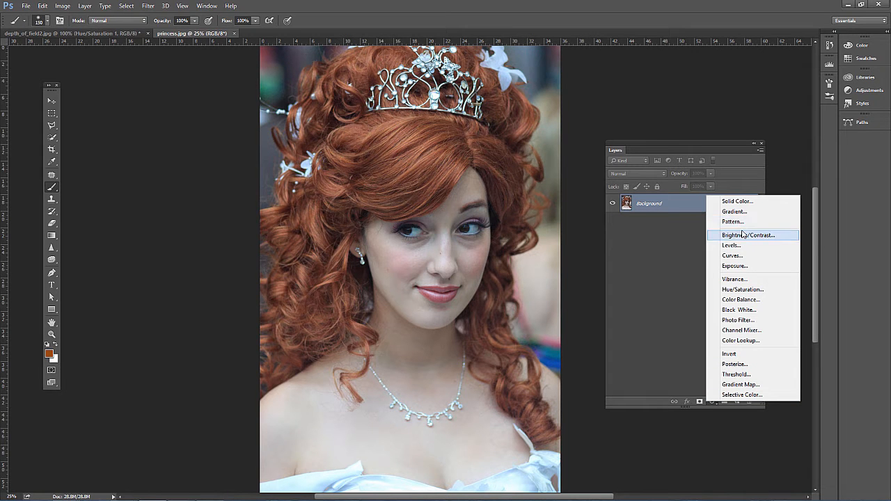
click(739, 290)
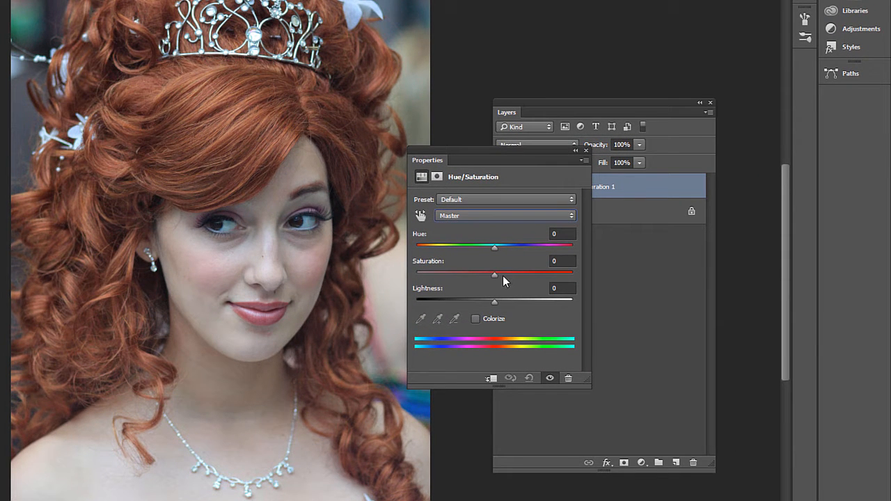
mouse_move(493, 272)
mouse_down()
mouse_move(579, 280)
mouse_move(404, 277)
mouse_move(596, 290)
mouse_move(487, 280)
mouse_move(494, 275)
mouse_up()
Target the Reds and set Saturation to +27, Lightness to +5 and Hue to +180.
click(450, 215)
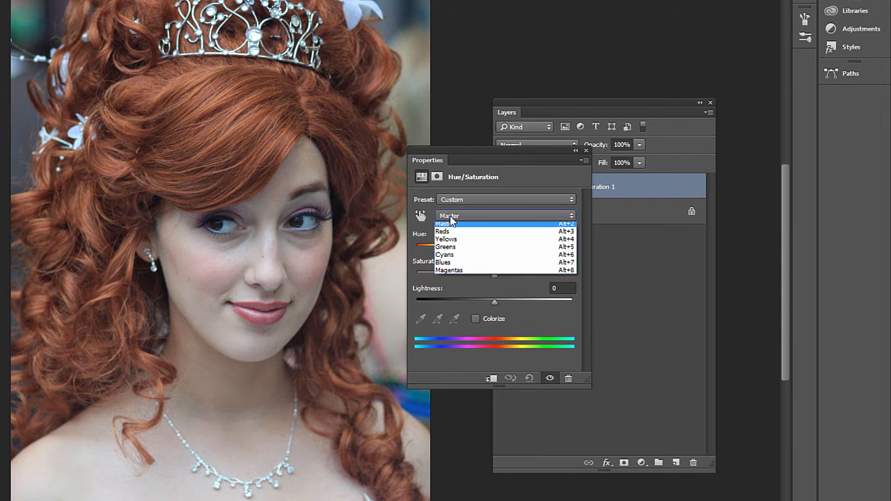
click(447, 233)
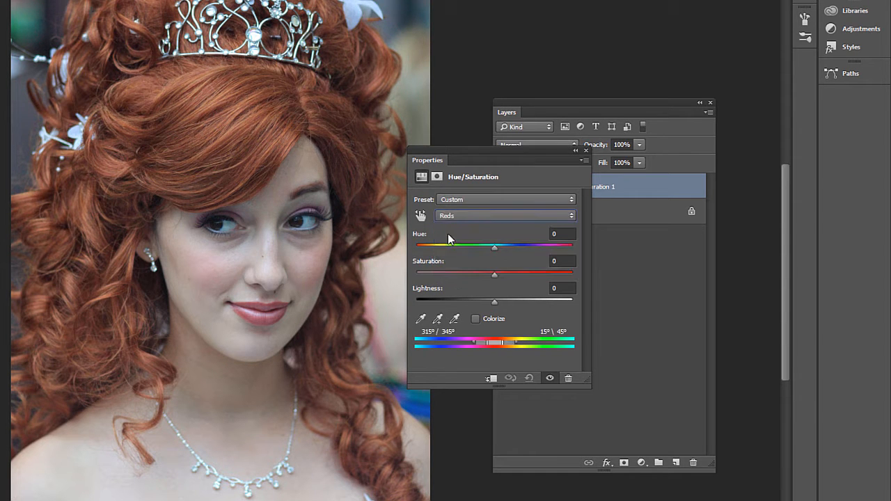
drag(492, 275, 518, 275)
drag(519, 272, 516, 273)
drag(494, 302, 498, 304)
drag(494, 248, 600, 260)
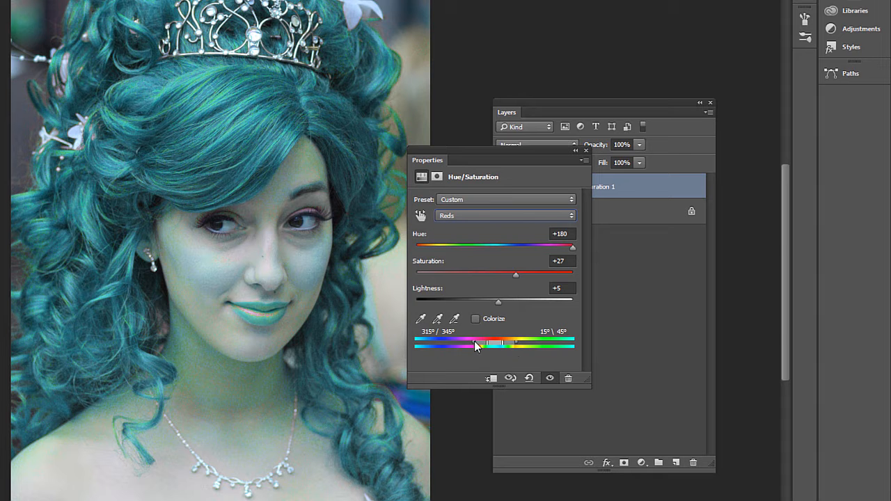
Shift the color range through Yellows and Greens and back to Reds, narrowing it to about 316°/333° and 13°/49°.
mouse_move(473, 341)
mouse_down()
mouse_move(462, 342)
mouse_move(471, 340)
mouse_up()
drag(441, 340, 449, 340)
drag(514, 343, 487, 343)
mouse_move(502, 342)
mouse_down()
mouse_move(528, 342)
mouse_move(452, 342)
mouse_move(512, 350)
mouse_up()
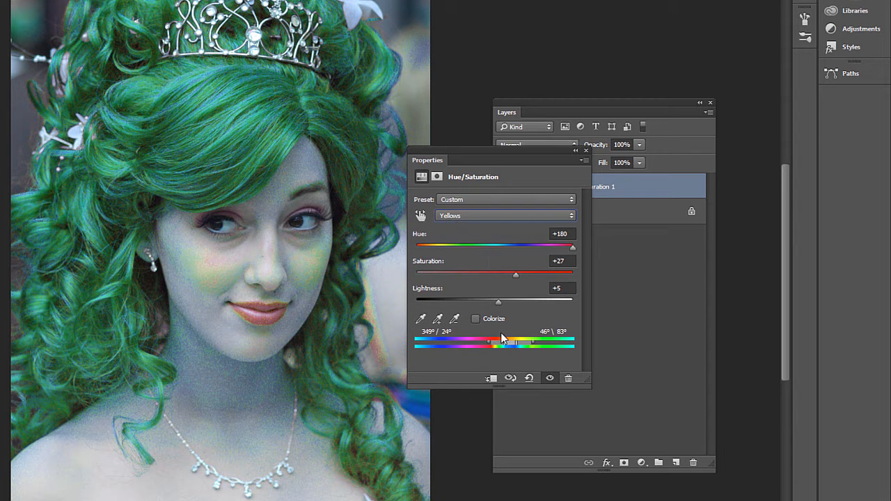
drag(512, 342, 554, 349)
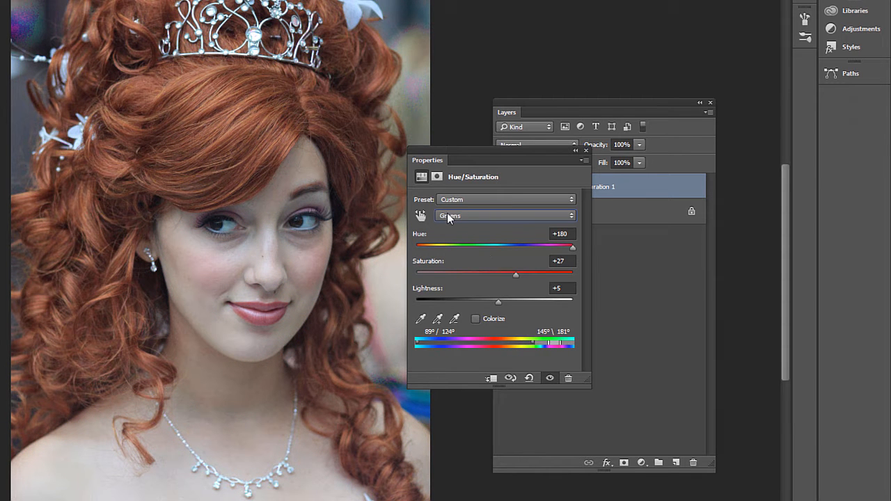
drag(556, 343, 483, 342)
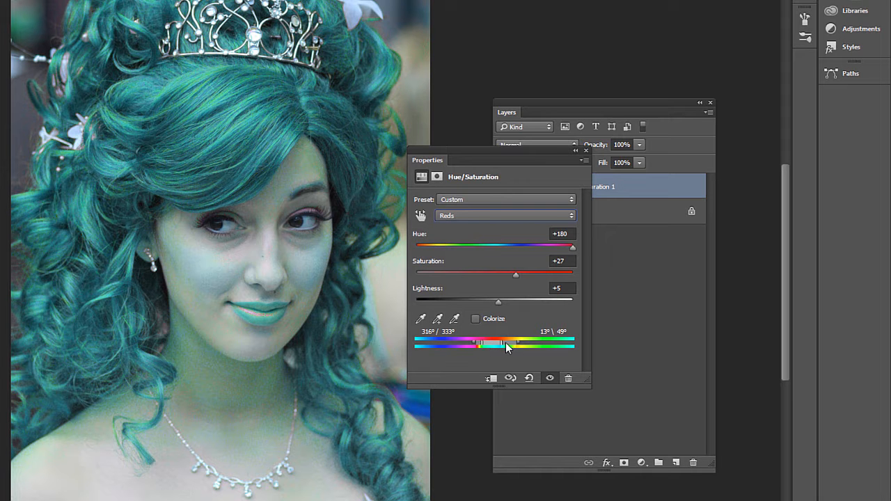
Fine-tune the Reds range sliders to about 316°/339° and 29°/49° around the hair.
drag(501, 341, 506, 341)
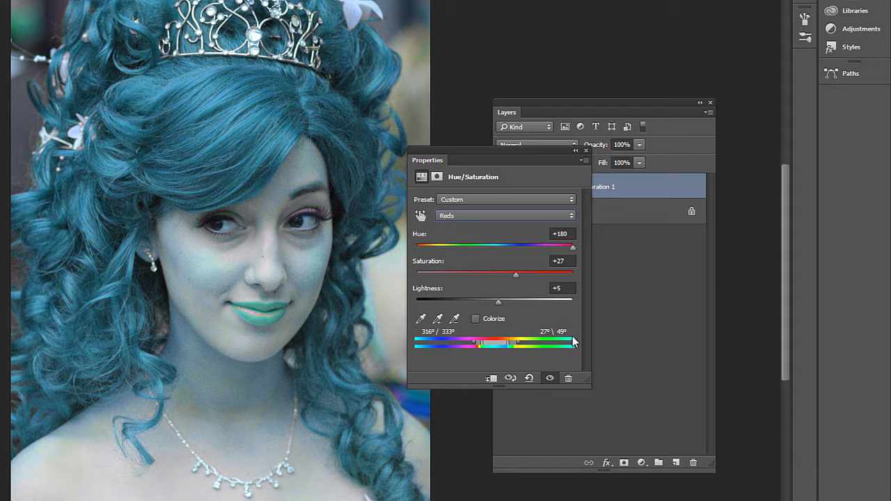
drag(508, 341, 511, 341)
drag(481, 343, 483, 342)
drag(509, 342, 506, 344)
Set the Reds hue back to 0 and raise Saturation to +44, then close the adjustment properties.
click(569, 234)
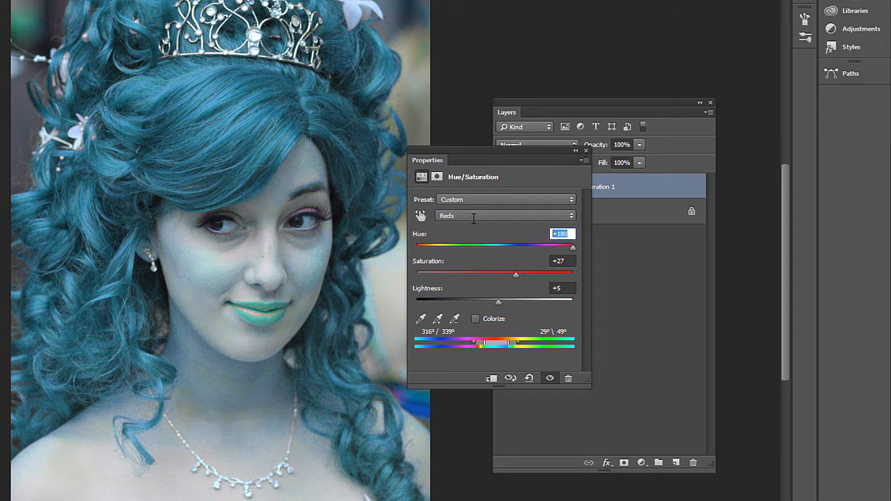
text(0)
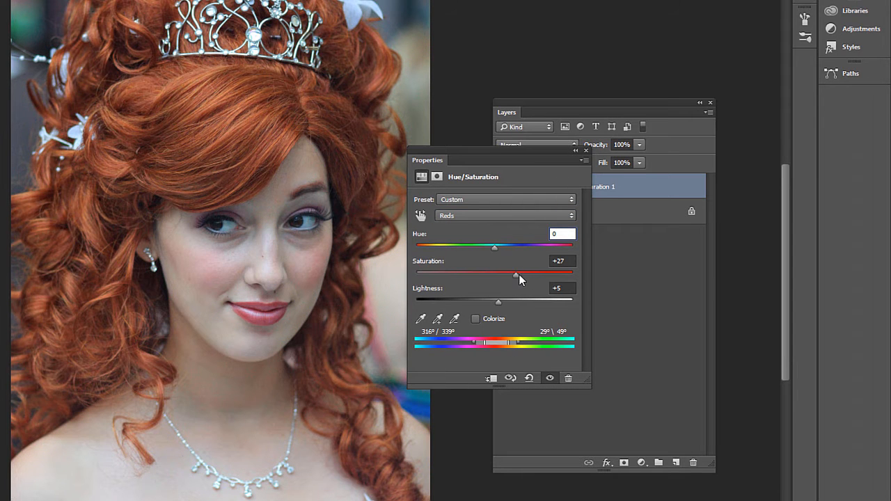
mouse_move(519, 274)
mouse_down()
mouse_move(528, 274)
mouse_move(487, 270)
mouse_move(527, 276)
mouse_up()
drag(530, 151, 672, 311)
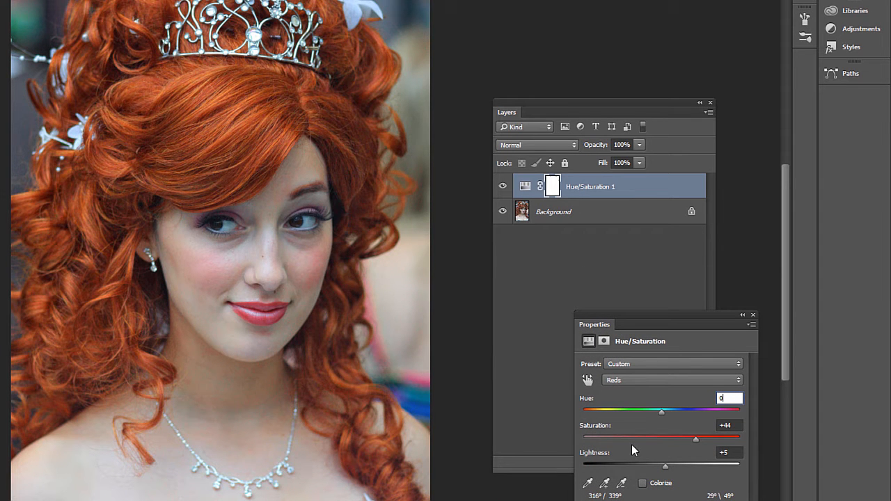
click(752, 316)
Reopen the adjustment's Reds settings and nudge the saturation slightly lower.
double_click(525, 188)
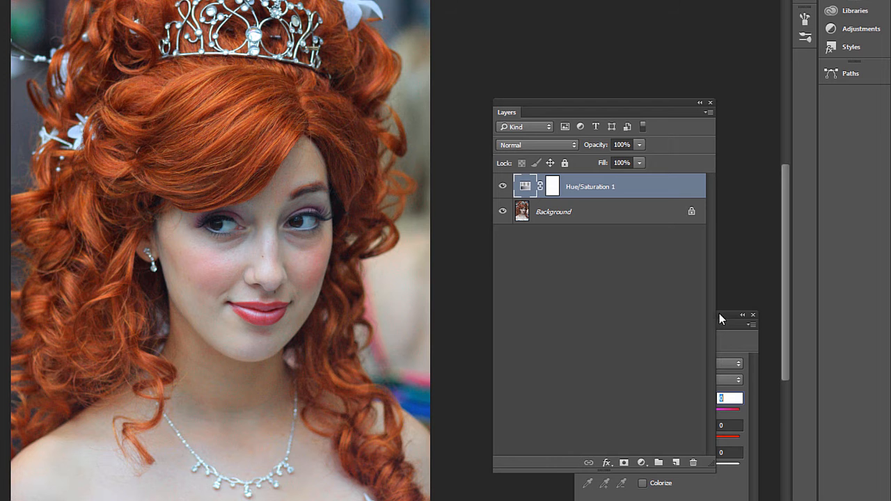
click(719, 313)
click(619, 379)
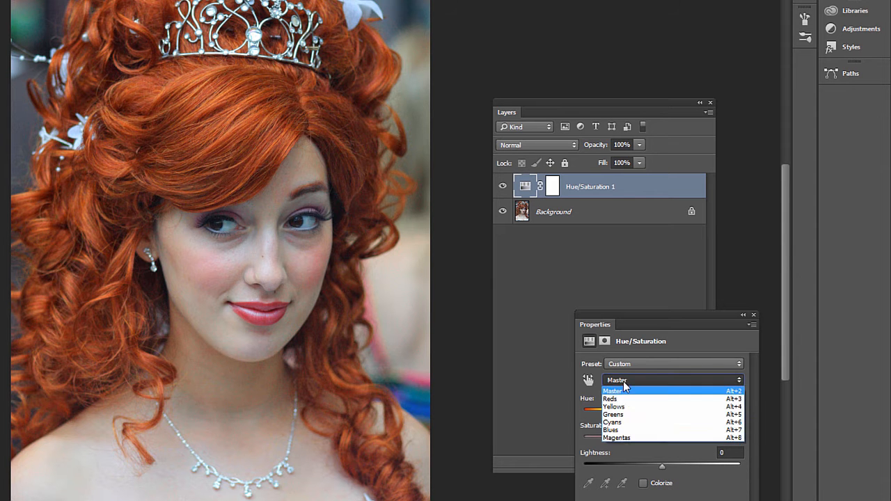
click(621, 401)
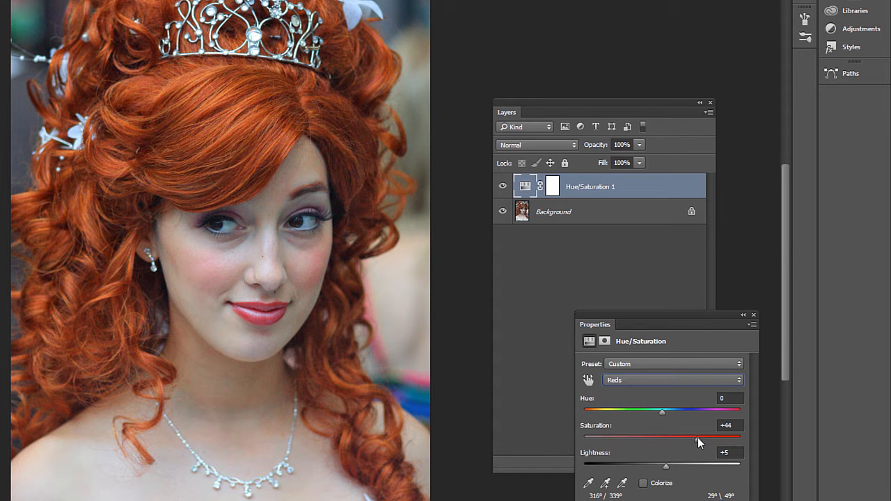
mouse_move(698, 440)
mouse_down()
mouse_move(684, 441)
mouse_move(694, 440)
mouse_up()
click(753, 315)
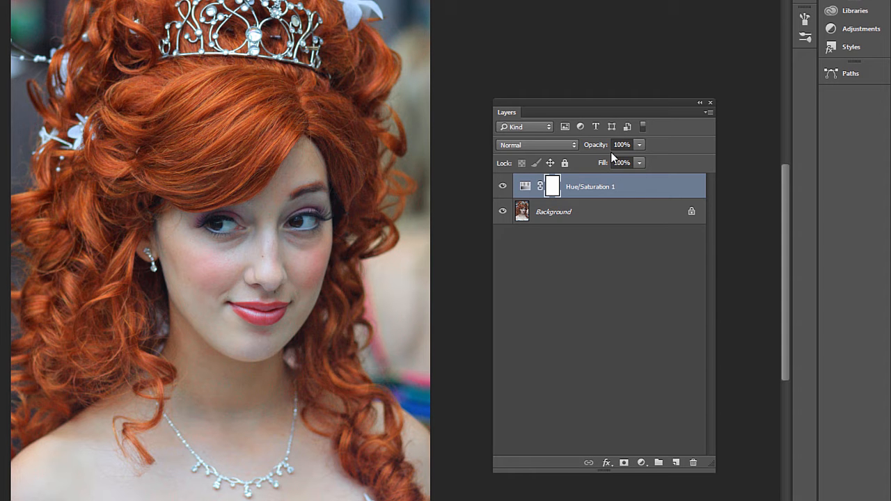
Set the adjustment layer's opacity to 75% and toggle its visibility to compare.
click(639, 144)
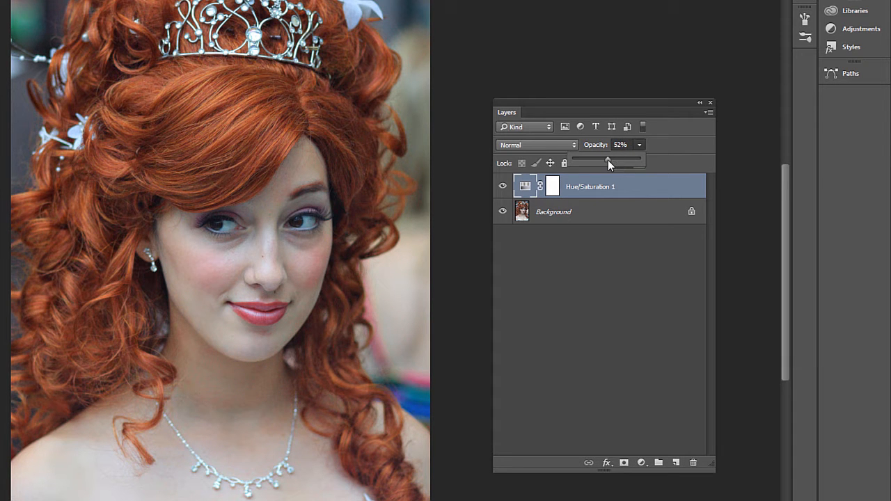
drag(602, 159, 621, 159)
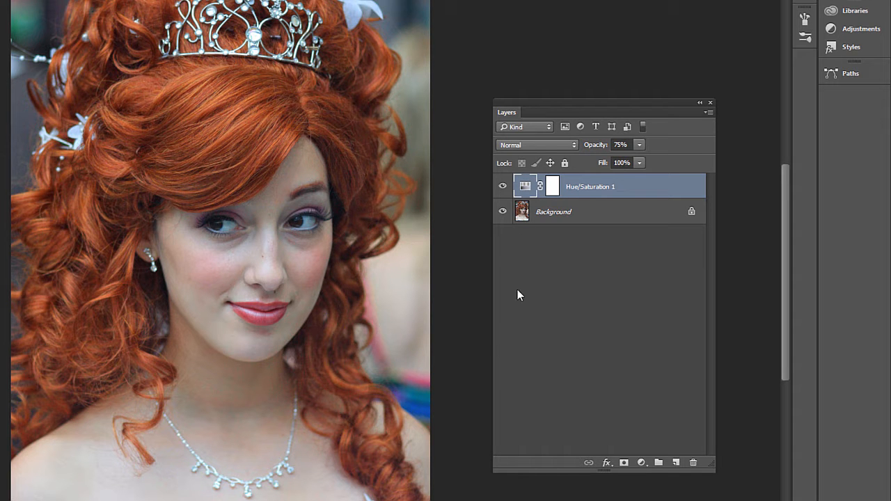
click(502, 186)
click(502, 187)
click(503, 187)
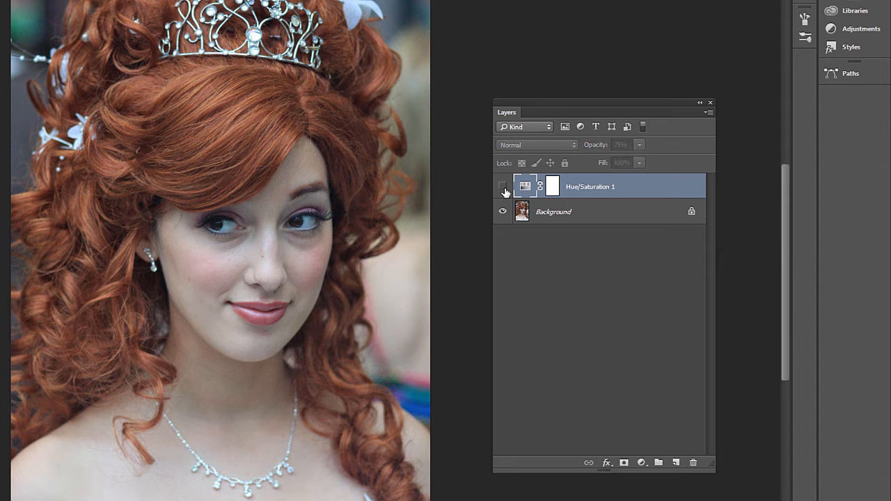
click(503, 186)
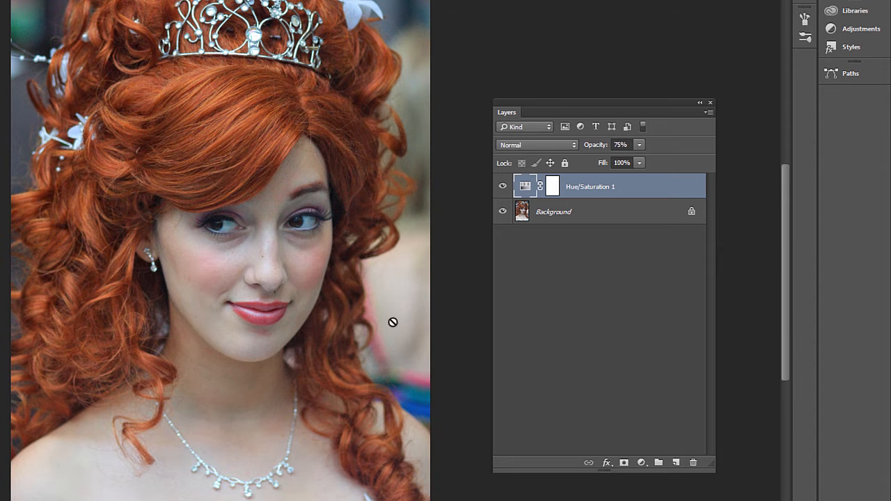
Paint on the layer mask over the background right of the hair, then toggle the layer's visibility.
click(551, 188)
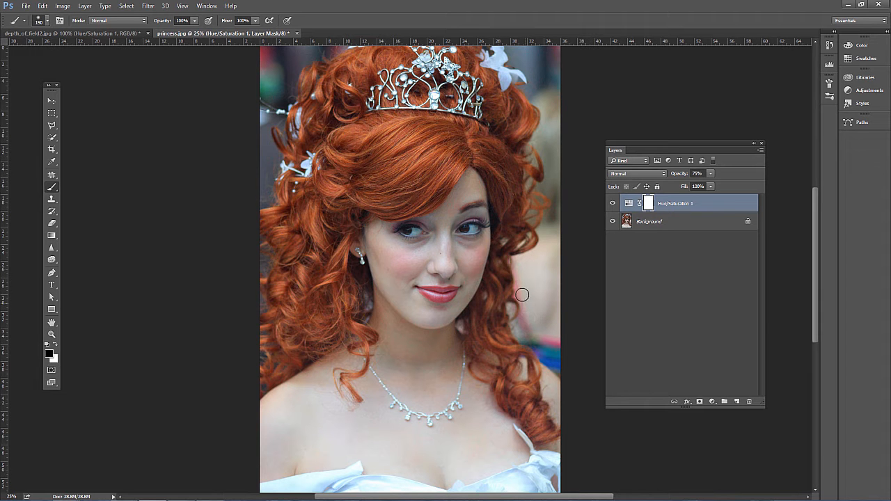
mouse_move(524, 320)
mouse_down()
mouse_move(528, 332)
mouse_move(554, 341)
mouse_up()
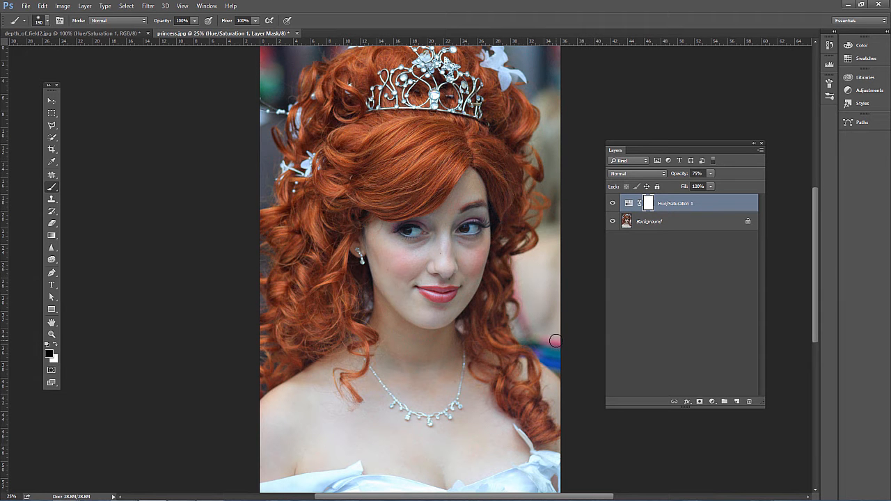
click(612, 203)
click(612, 203)
Switch to the depth_of_field2.jpg document and delete its existing Hue/Saturation layer.
click(92, 33)
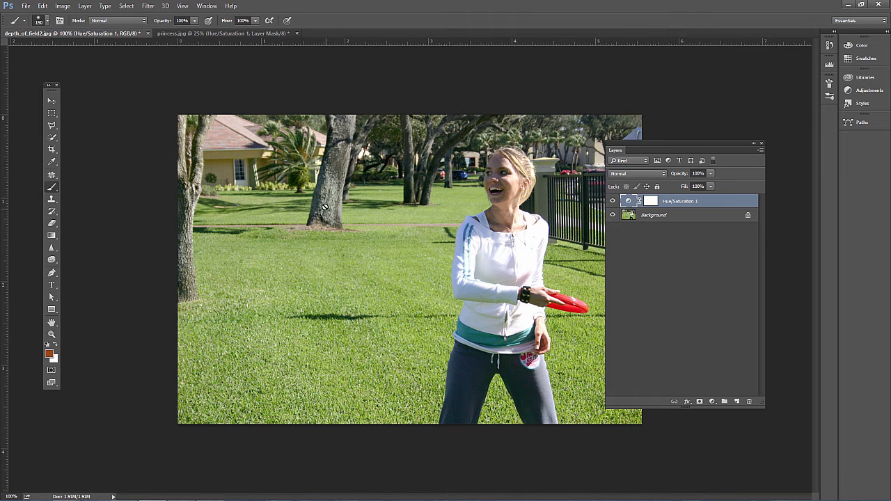
key(Delete)
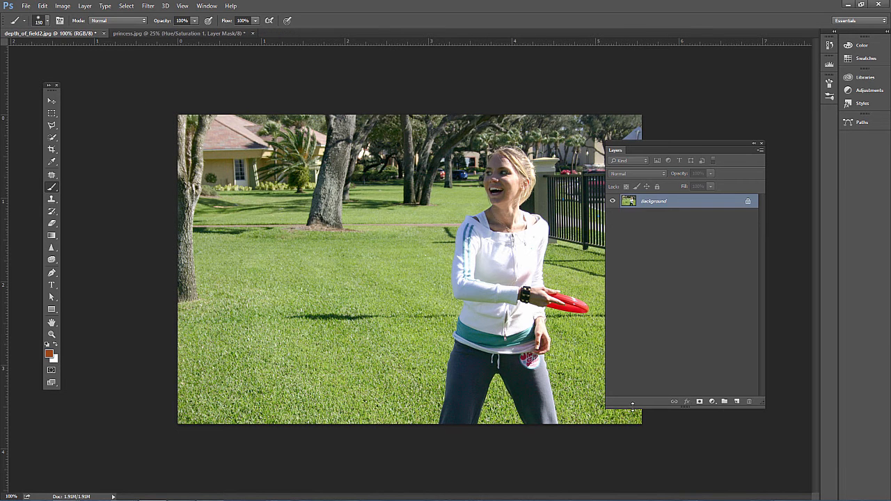
Add a new Hue/Saturation adjustment layer to the frisbee photo.
click(712, 401)
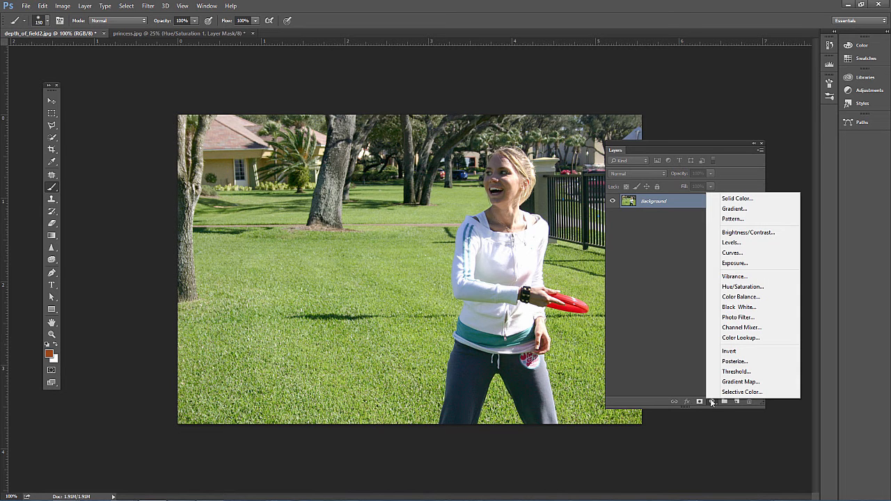
click(745, 289)
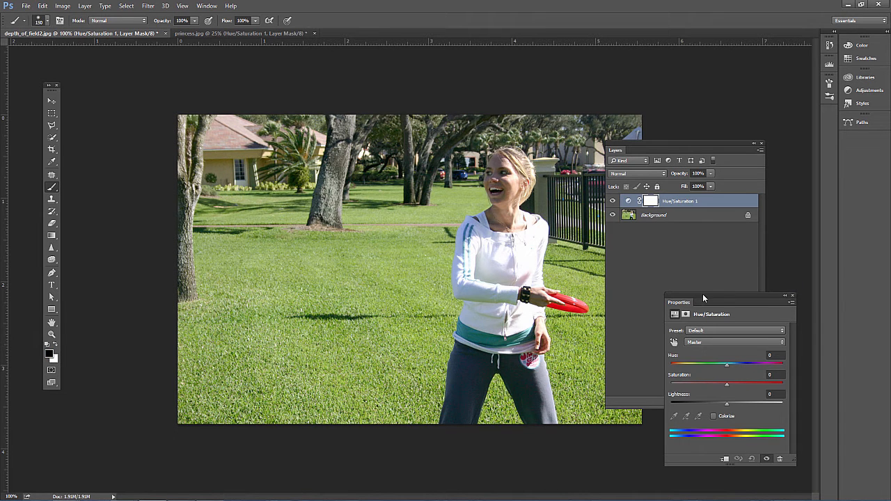
drag(703, 294, 259, 221)
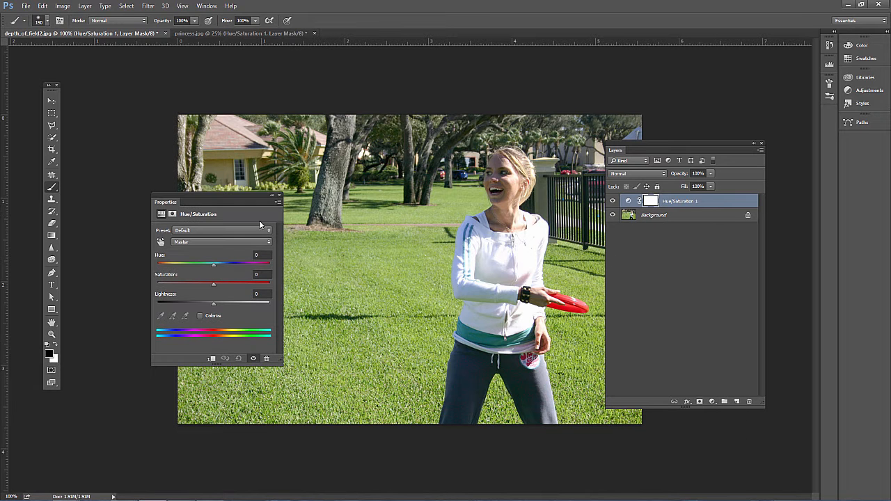
Target the Greens and set Saturation to +27.
click(188, 241)
click(186, 265)
drag(214, 285, 233, 286)
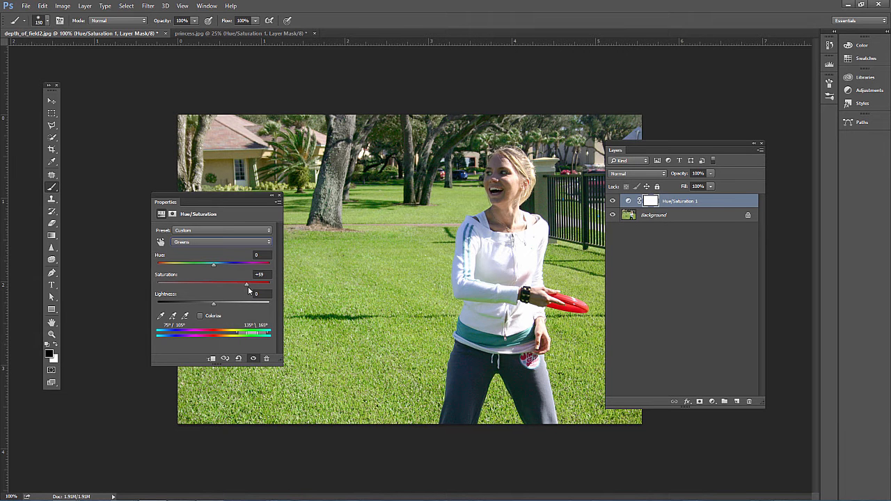
drag(254, 287, 229, 286)
Set the Greens hue to +180 and widen the color range to about 67°/75° and 167°/176°.
drag(257, 333, 244, 333)
drag(212, 265, 269, 265)
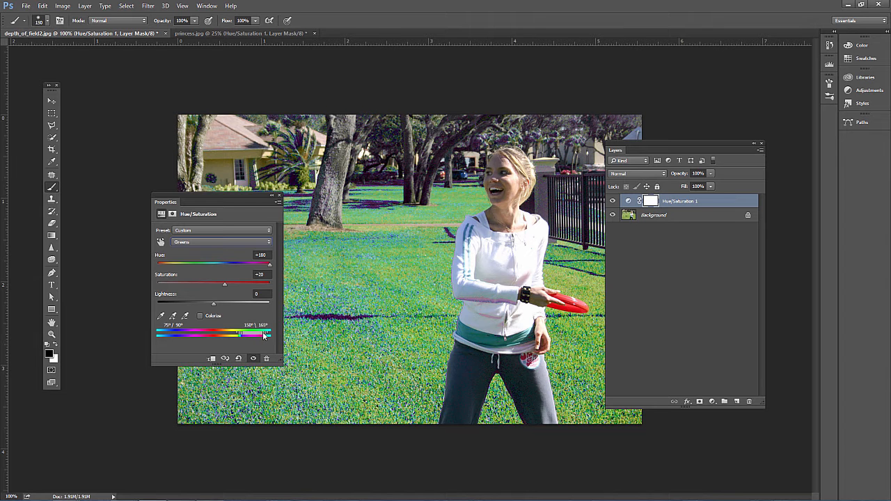
drag(268, 335, 238, 333)
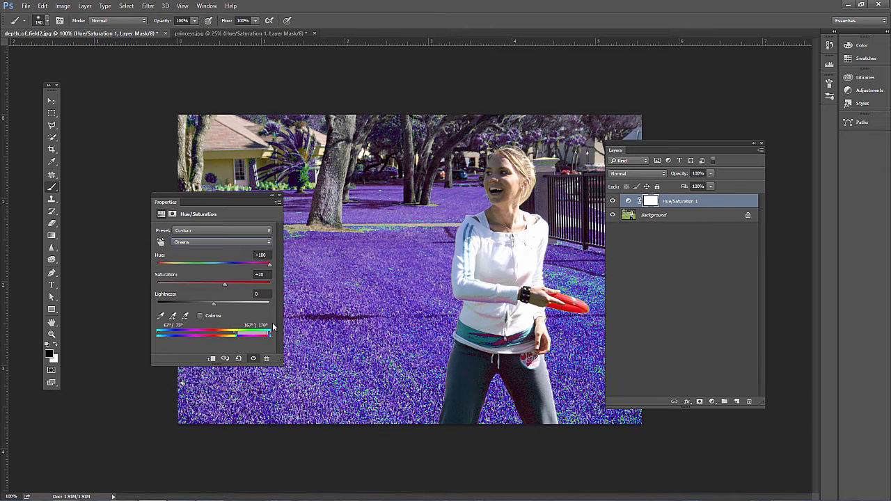
drag(238, 332, 238, 333)
Set the Greens hue back to 0 and Saturation to +26.
drag(270, 255, 220, 244)
text(0)
mouse_move(226, 285)
mouse_down()
mouse_move(237, 283)
mouse_move(228, 285)
mouse_up()
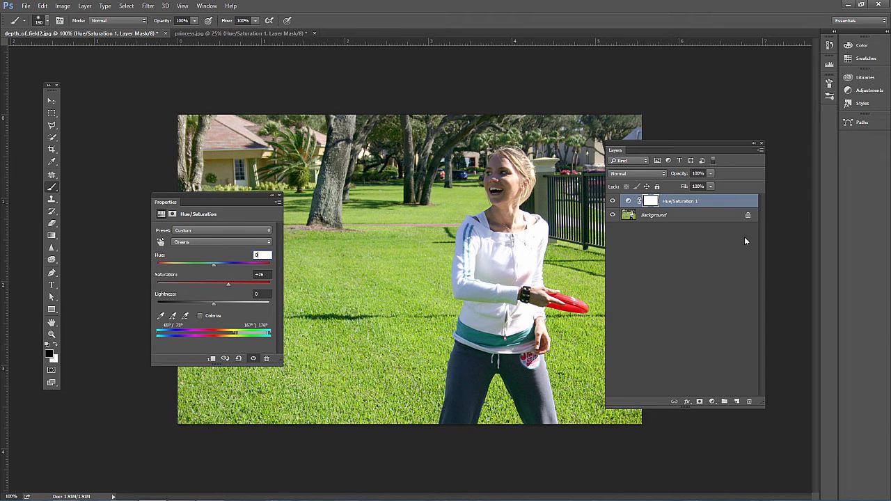
Toggle the adjustment layer's visibility to compare, then delete the Hue/Saturation layer.
click(613, 201)
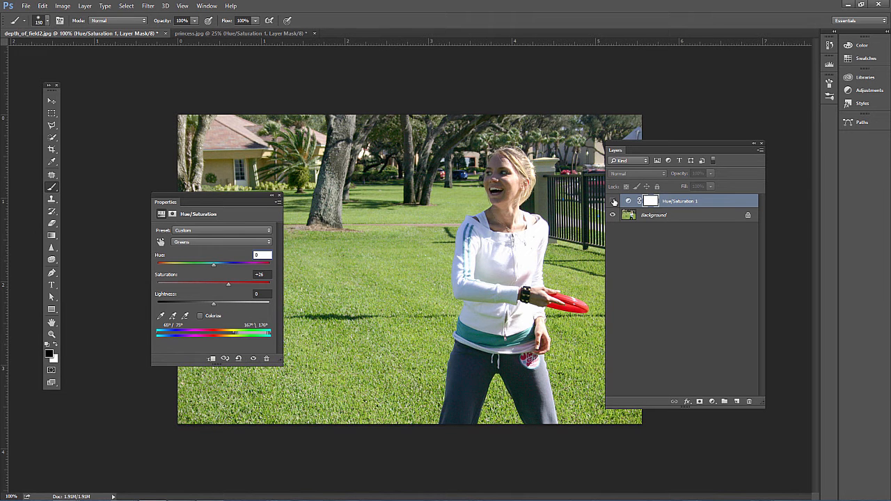
click(614, 201)
click(612, 202)
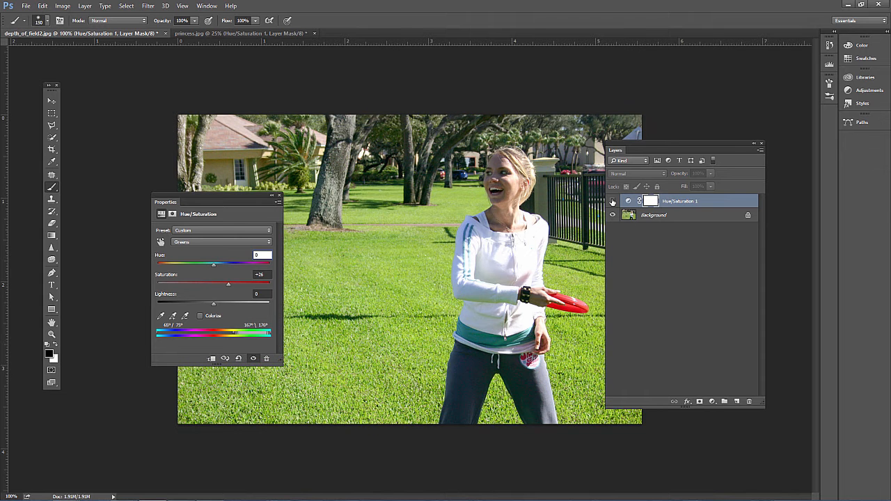
click(613, 201)
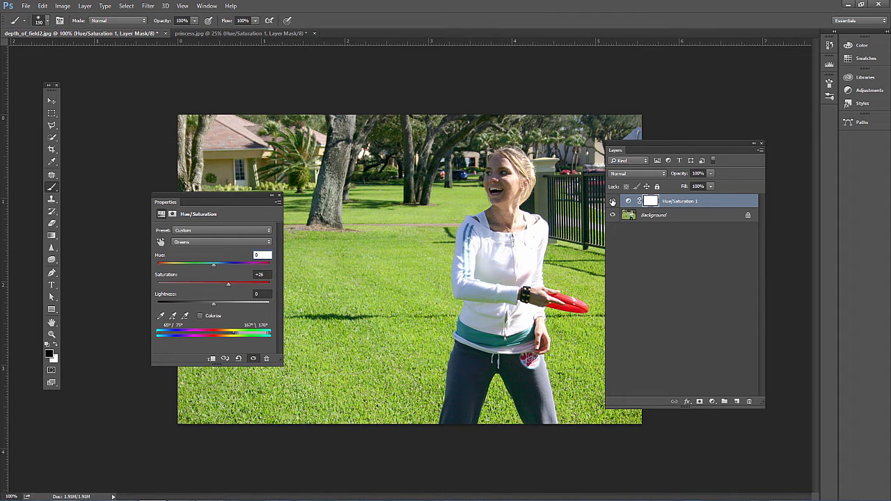
click(278, 197)
drag(689, 201, 749, 402)
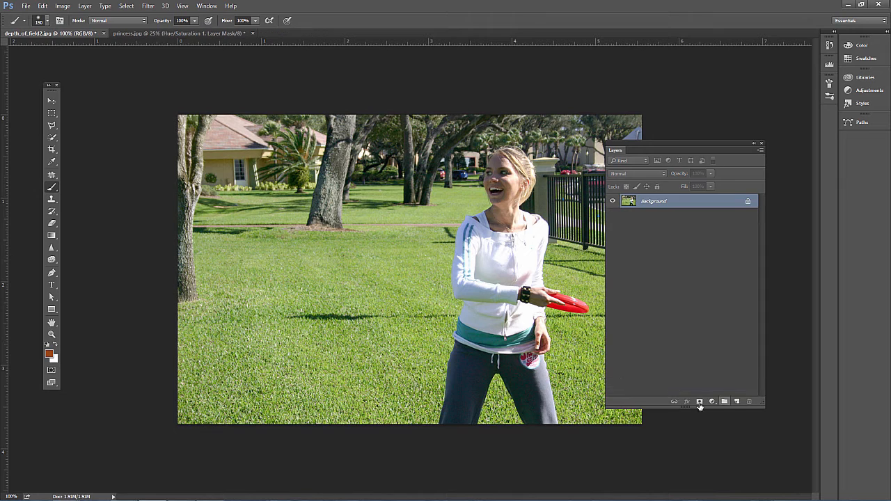
Add a Hue/Saturation adjustment layer and use the targeted adjustment tool on the grass to set Yellows hue -26 and saturation -14.
click(711, 401)
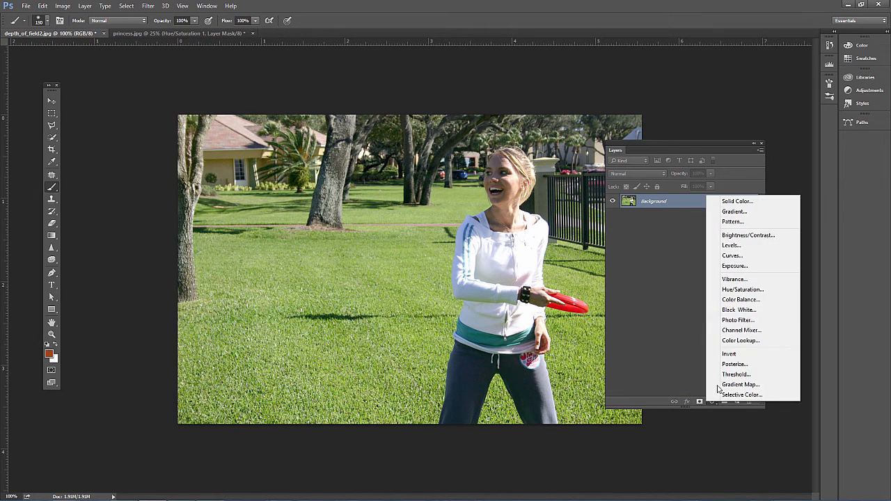
click(741, 289)
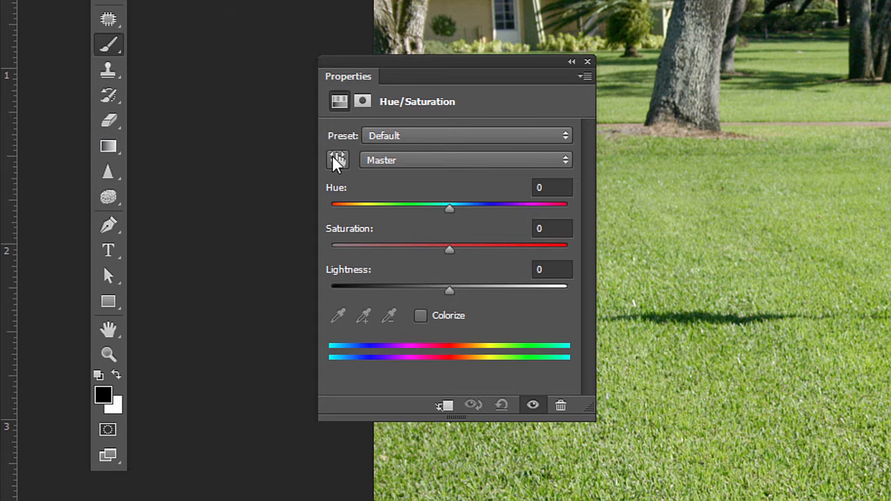
click(335, 161)
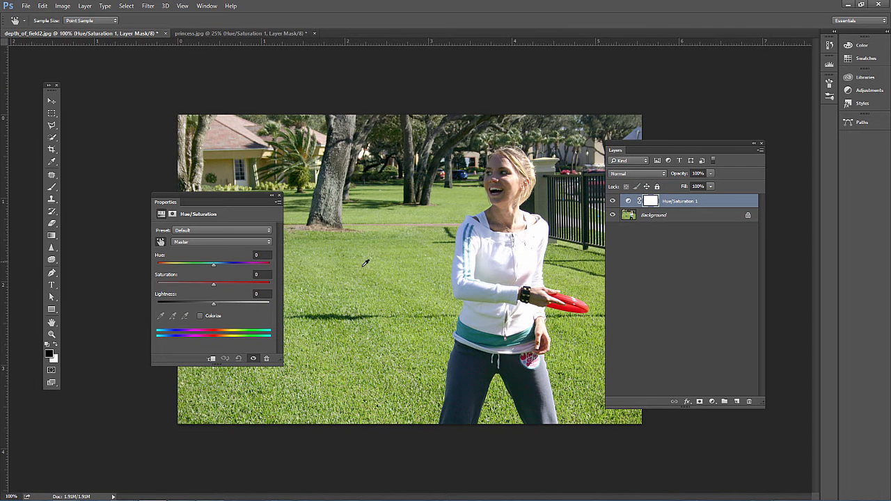
click(362, 272)
mouse_move(355, 271)
mouse_down()
mouse_move(368, 256)
mouse_move(345, 270)
mouse_move(378, 269)
mouse_move(320, 267)
mouse_move(390, 266)
mouse_move(320, 266)
mouse_move(383, 263)
mouse_move(355, 268)
mouse_move(367, 267)
mouse_move(365, 257)
mouse_up()
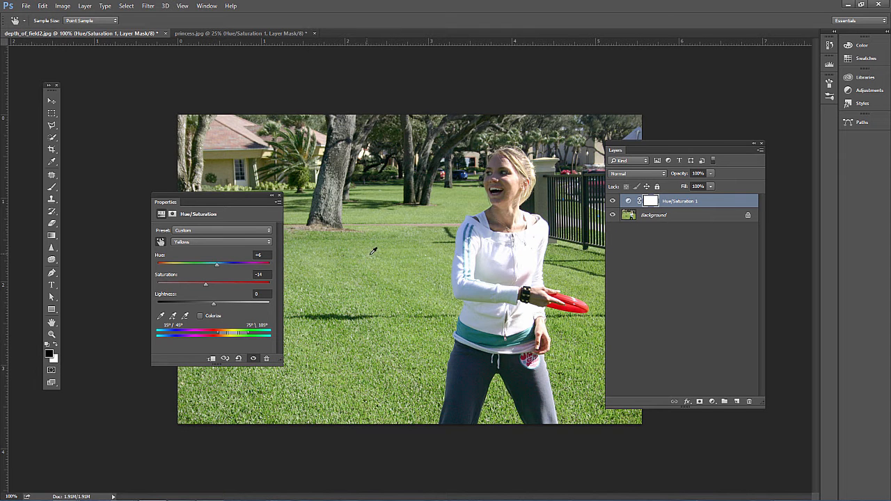
drag(373, 252, 331, 269)
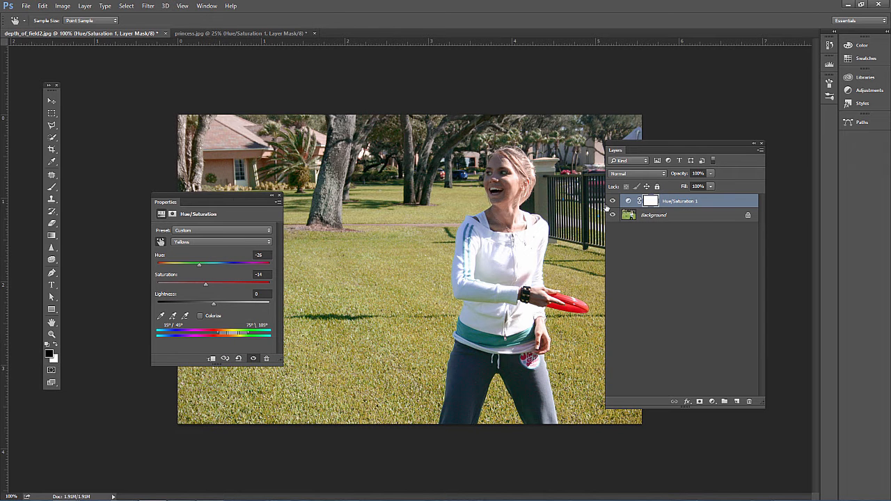
Close the properties and delete the Hue/Saturation adjustment layer.
click(278, 195)
drag(641, 201, 743, 399)
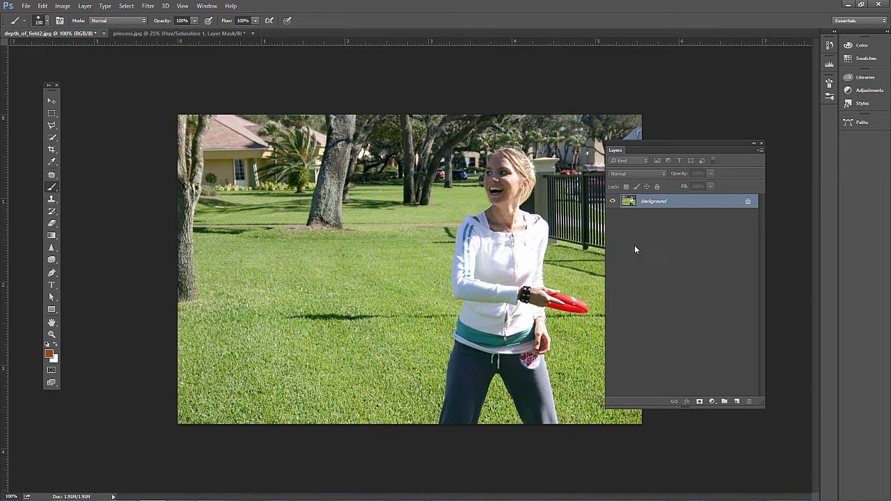
Add a new Hue/Saturation layer and, with the targeted adjustment tool on the red frisbee, boost Reds saturation to +66.
click(712, 401)
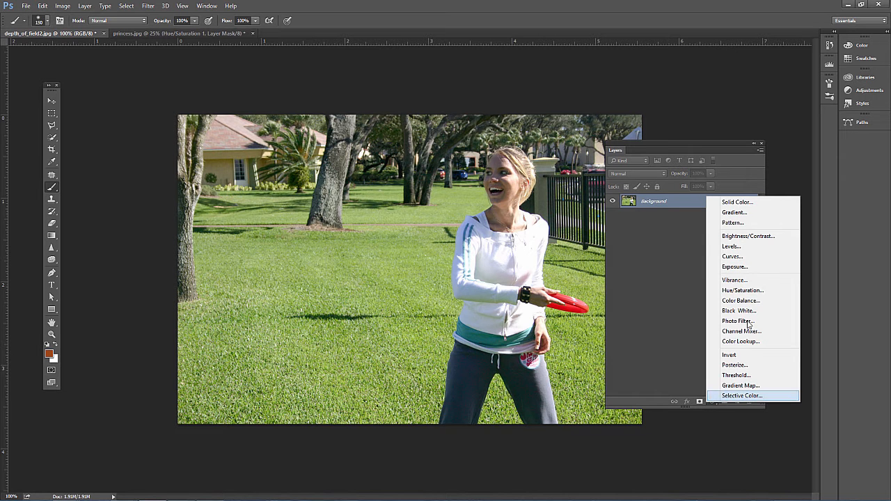
click(752, 290)
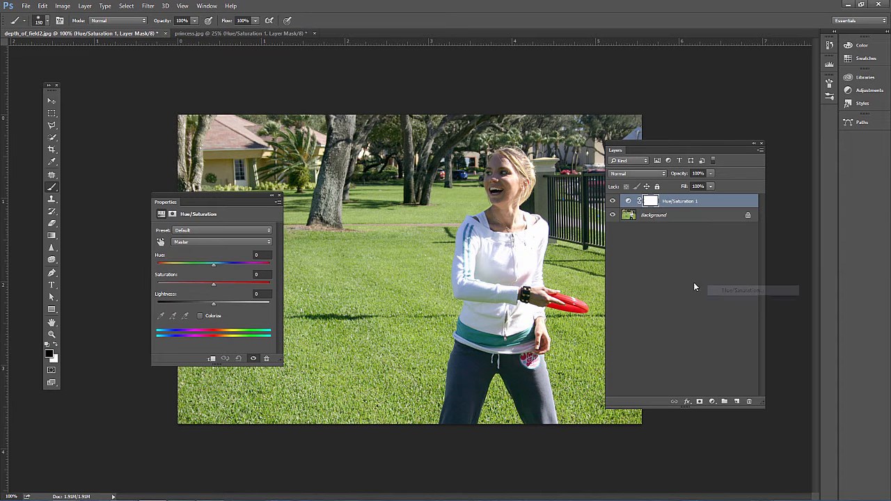
click(188, 240)
click(188, 248)
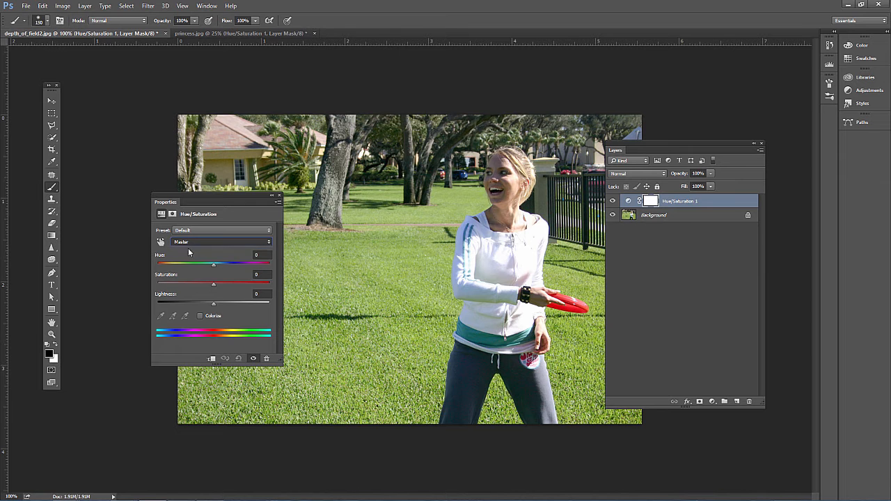
click(187, 240)
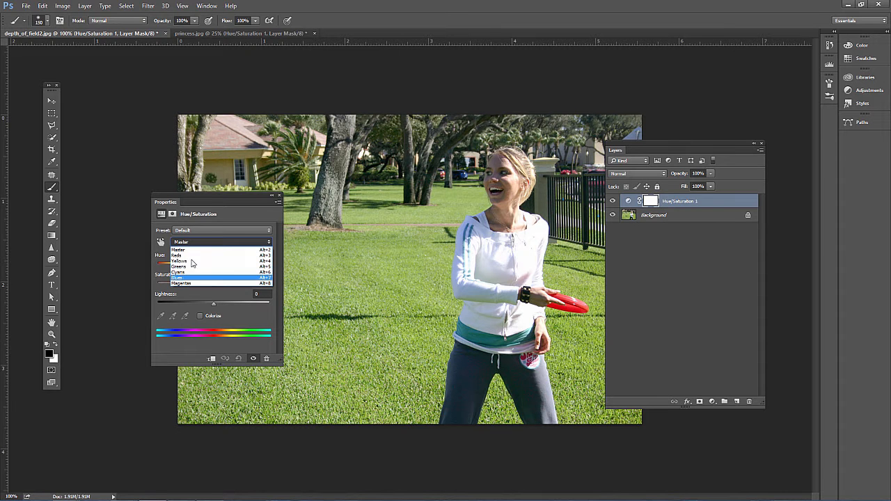
click(194, 250)
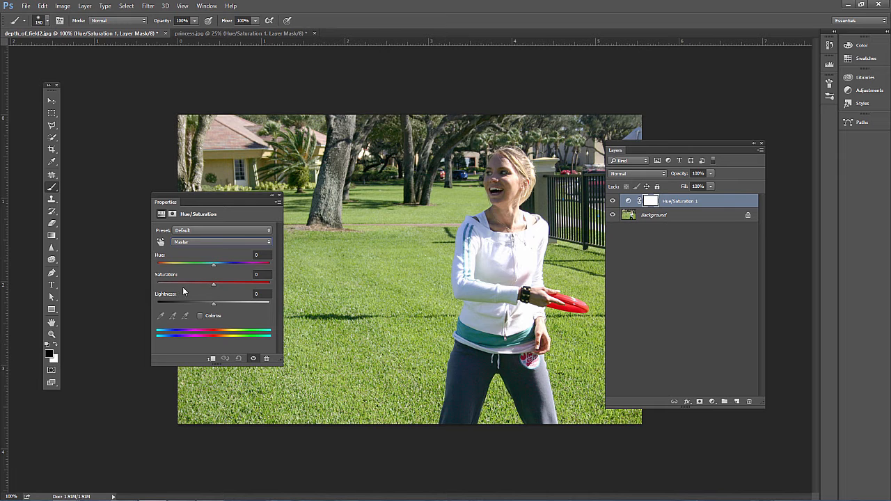
click(161, 242)
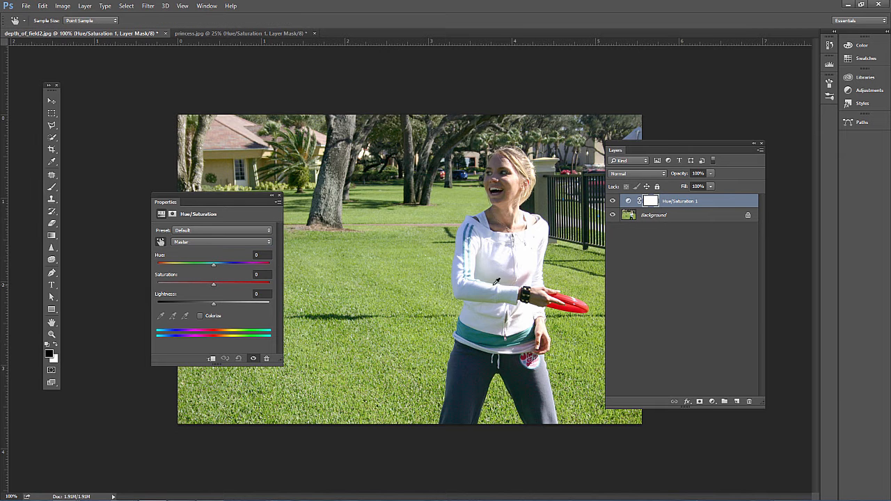
click(582, 300)
drag(218, 331, 237, 331)
mouse_move(575, 296)
mouse_down()
mouse_move(560, 304)
mouse_move(617, 306)
mouse_move(556, 301)
mouse_move(572, 293)
mouse_up()
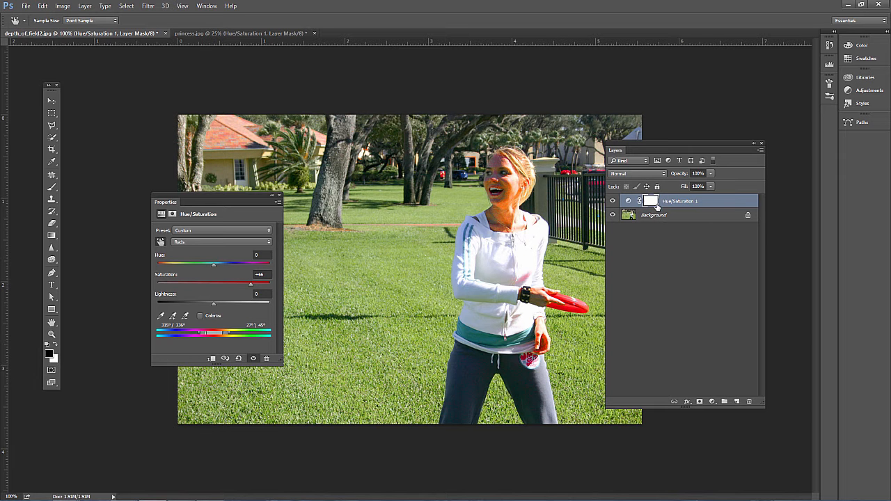
Paint black on the layer mask over the woman's hair, fence and house to exclude them, then switch to princess.jpg.
click(53, 188)
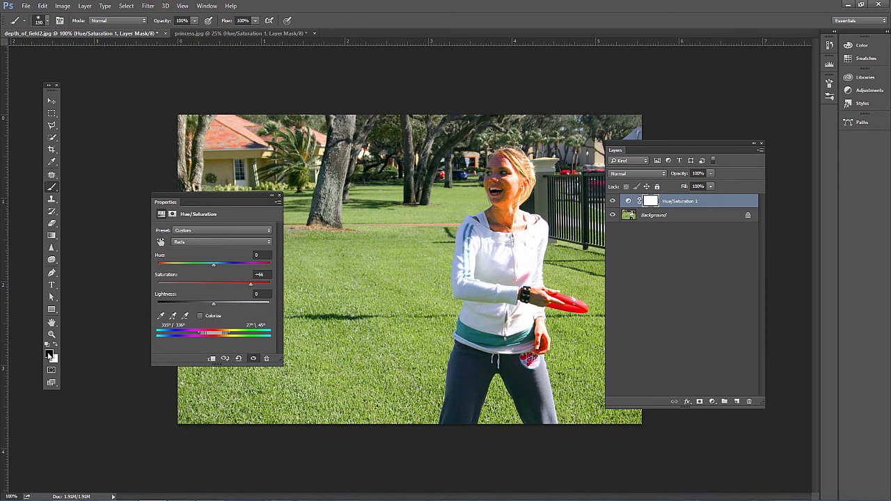
mouse_move(495, 166)
mouse_down()
mouse_move(519, 186)
mouse_move(494, 178)
mouse_move(482, 188)
mouse_move(517, 176)
mouse_move(479, 202)
mouse_move(516, 196)
mouse_up()
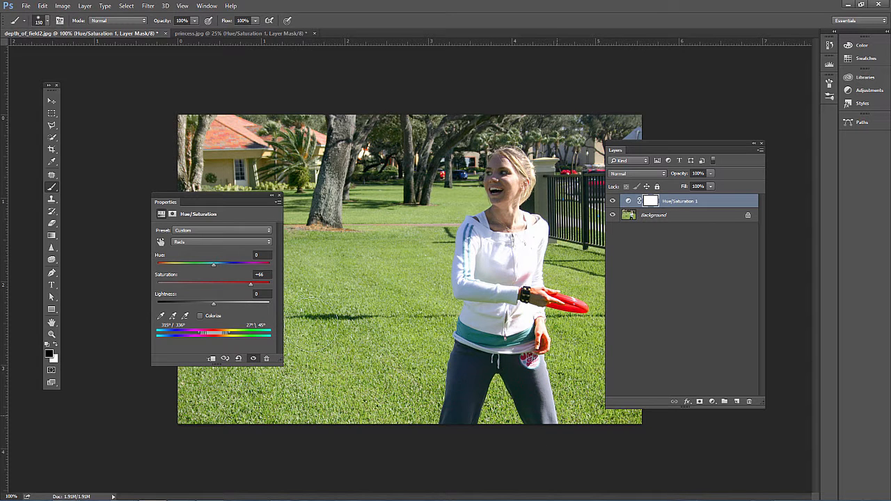
mouse_move(605, 175)
mouse_down()
mouse_move(479, 130)
mouse_move(376, 181)
mouse_move(565, 232)
mouse_up()
mouse_move(317, 139)
mouse_down()
mouse_move(172, 134)
mouse_move(238, 136)
mouse_up()
click(612, 203)
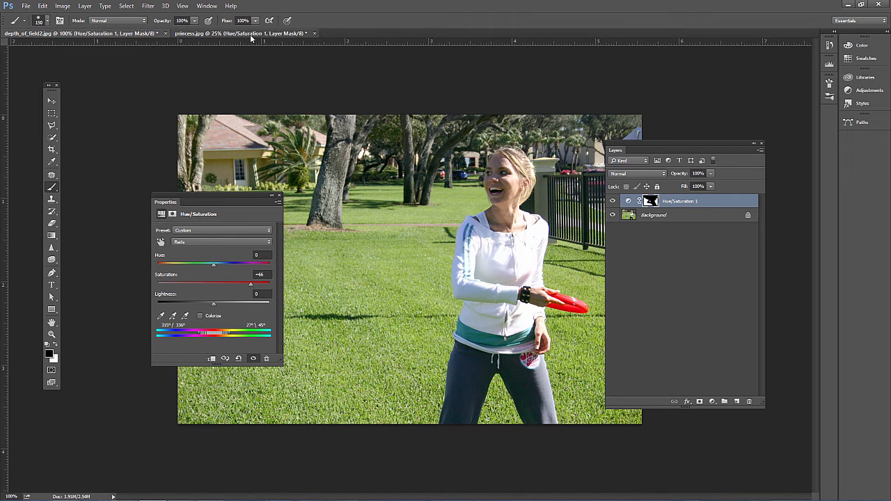
click(287, 37)
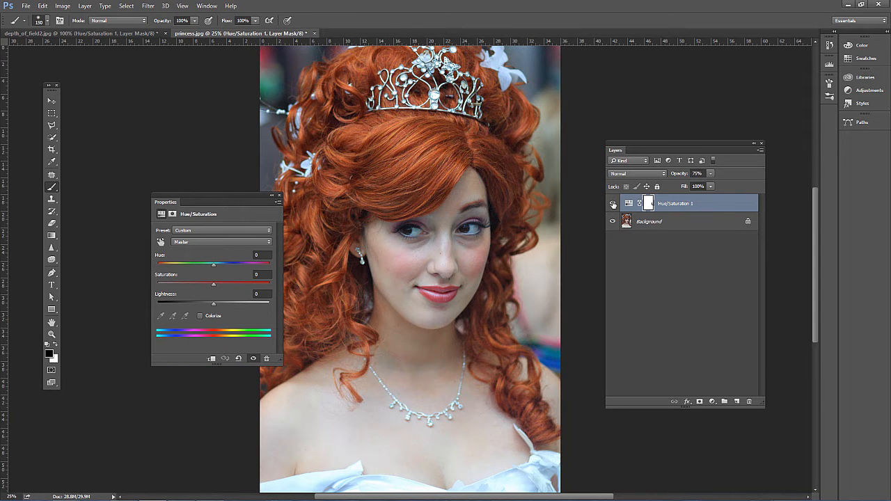